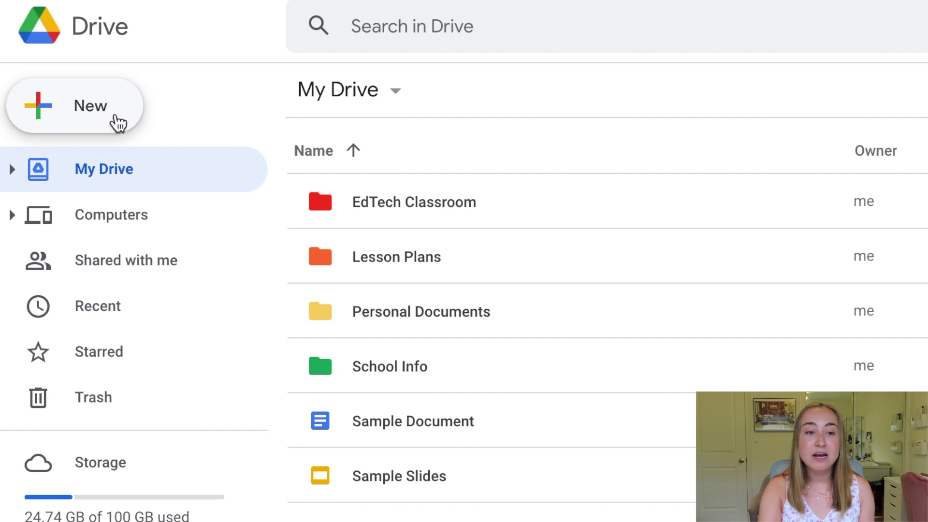
Step: Make a new folder called 'Old Google Drive' in My Drive
click(116, 123)
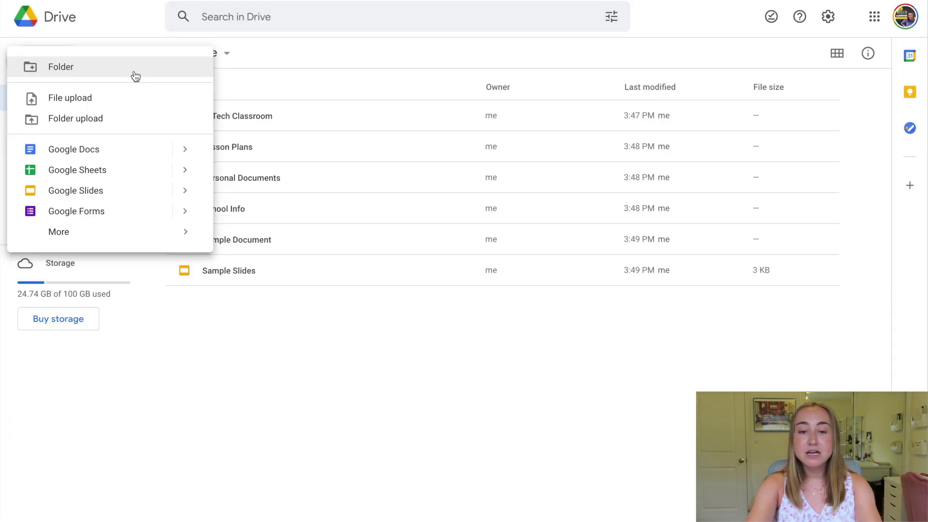
click(233, 129)
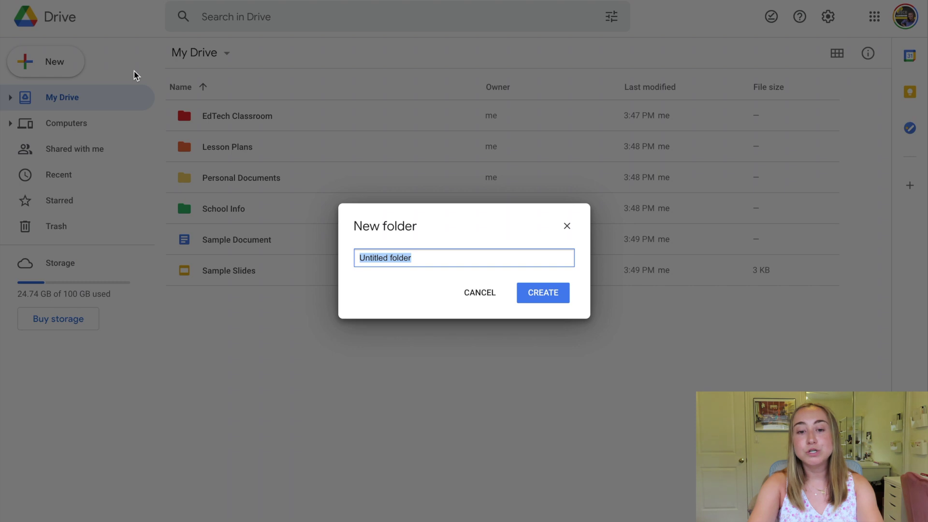
text(Old Google D)
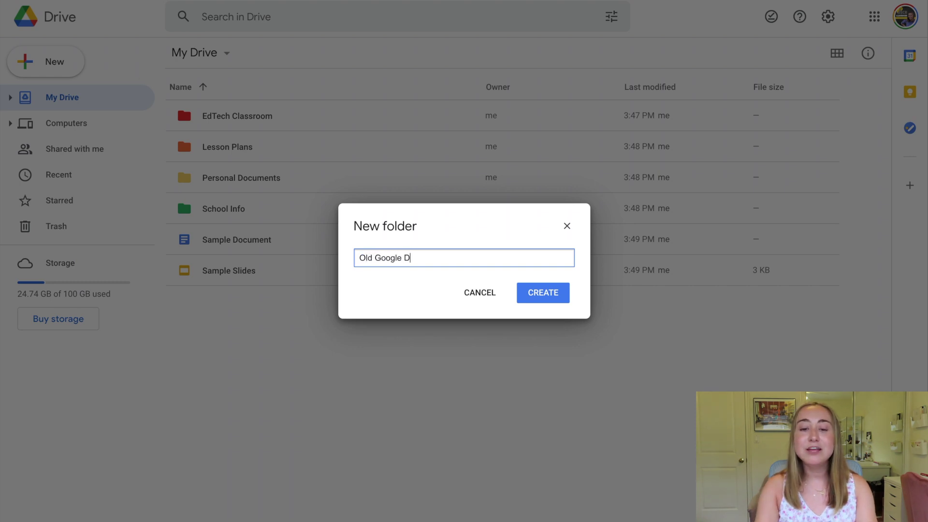
text(rive)
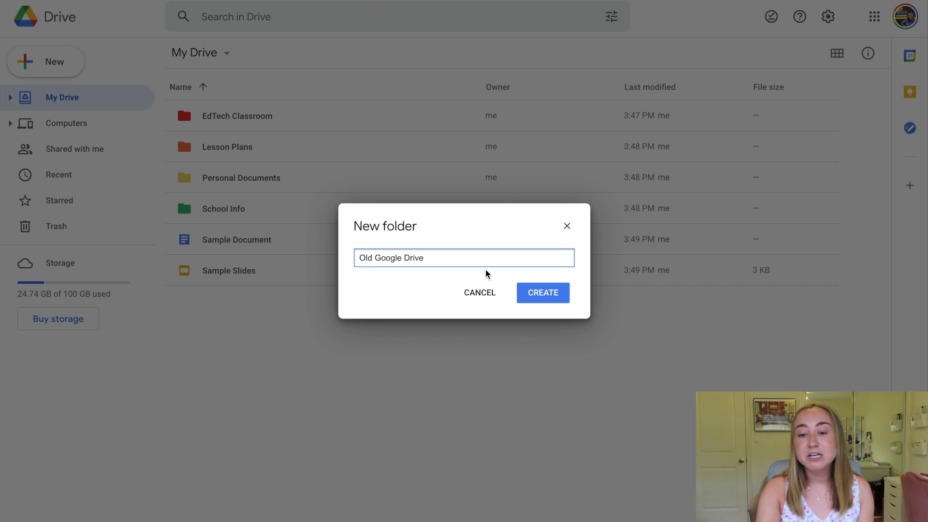
click(535, 297)
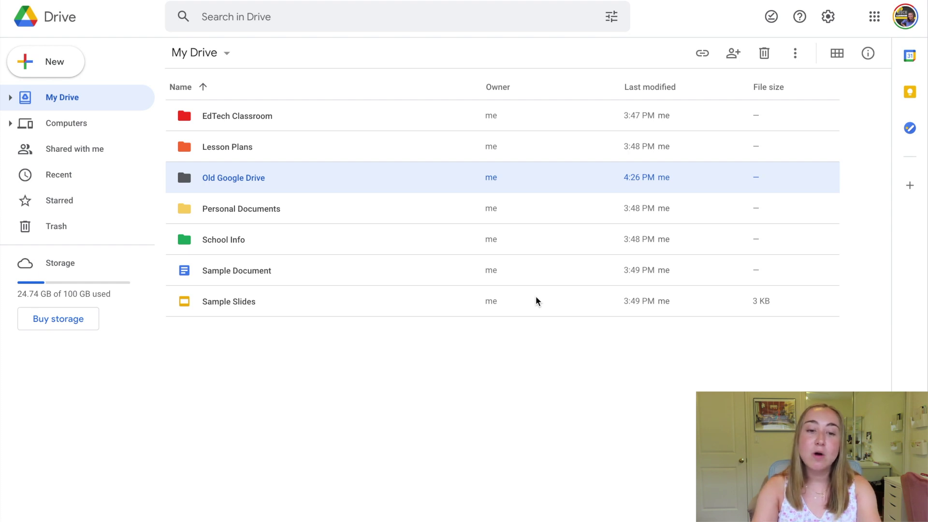
Step: Move Personal Documents, School Info, Sample Document, Sample Slides and Lesson Plans into Old Google Drive
drag(329, 361, 315, 211)
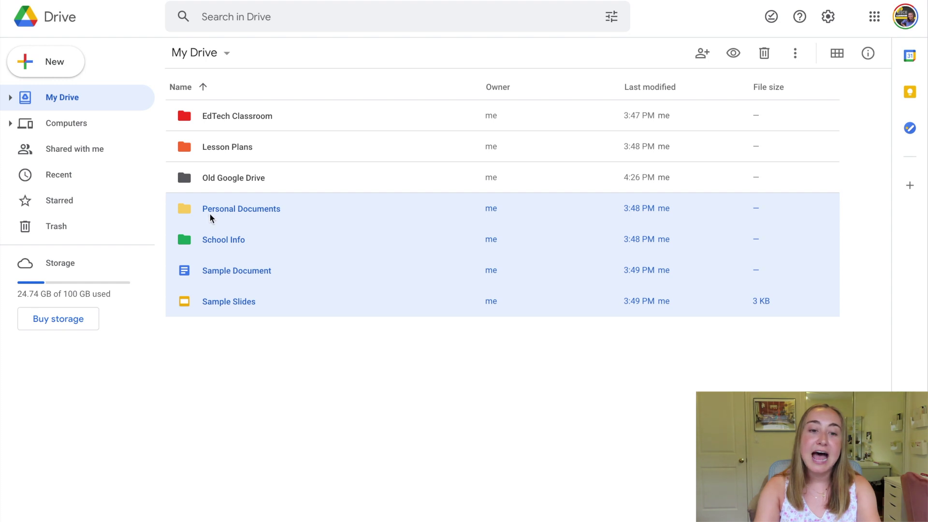
drag(204, 210, 218, 187)
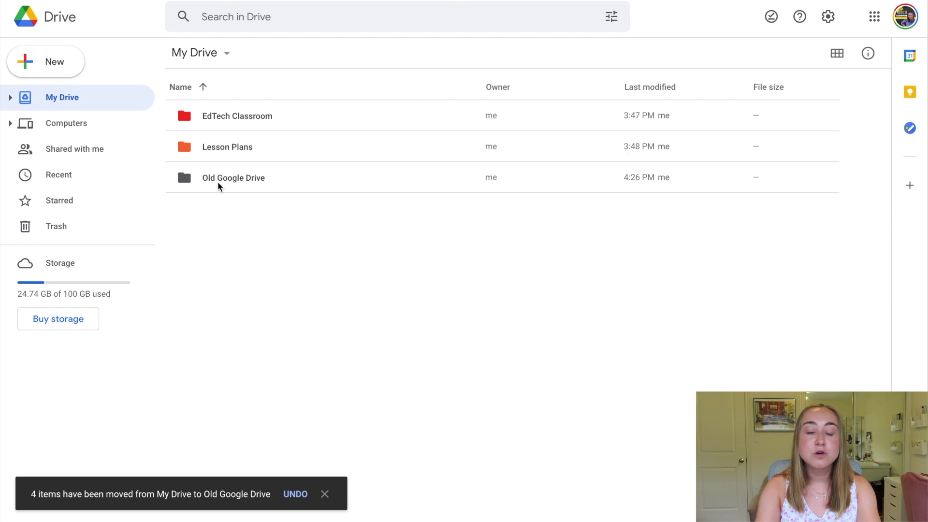
drag(216, 150, 237, 186)
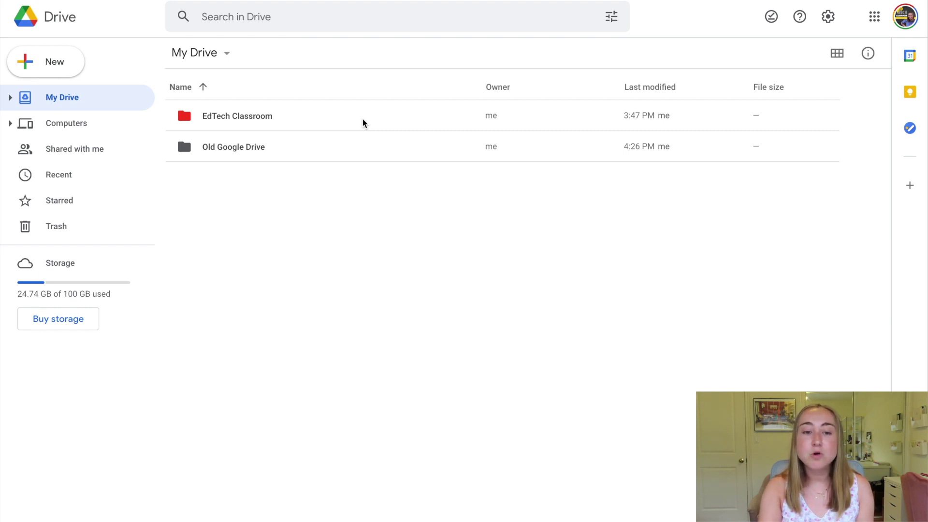
double_click(218, 150)
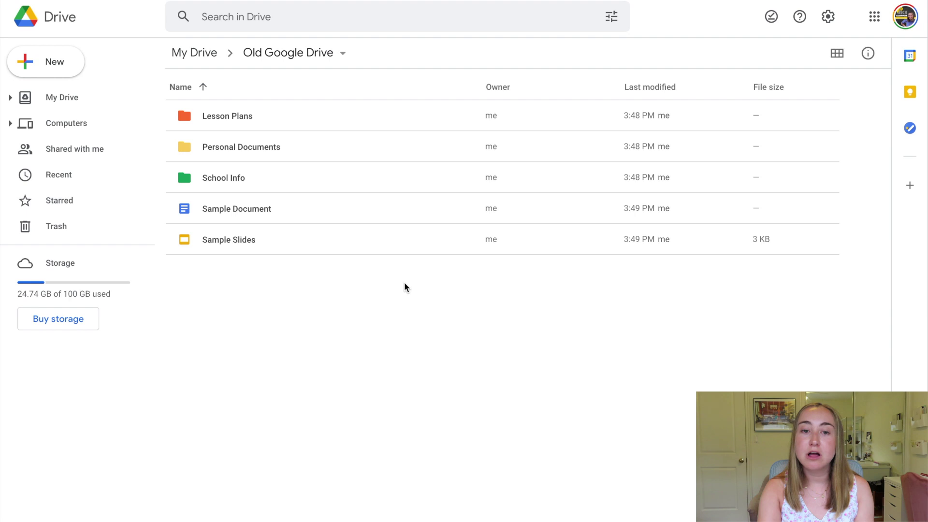
Step: Share the Old Google Drive folder with the student's Gmail address as Editor and send the invitation
click(342, 55)
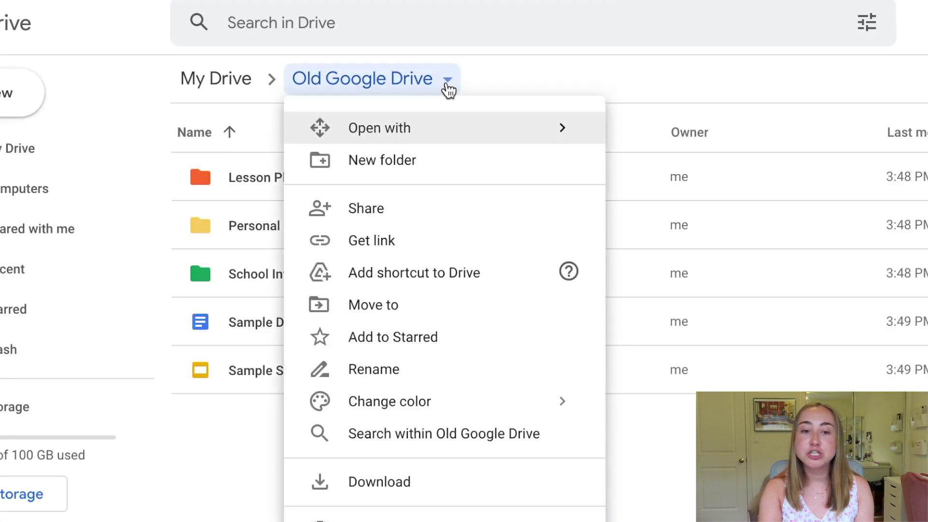
click(462, 219)
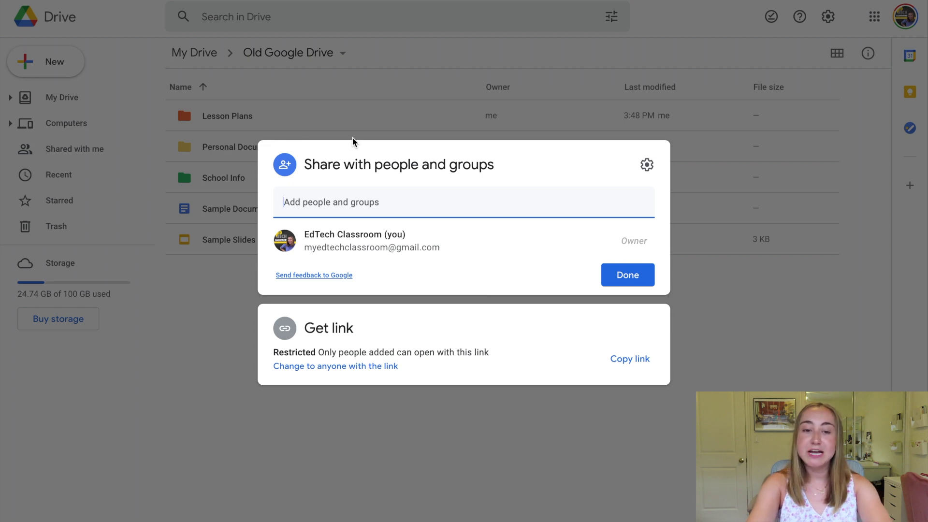
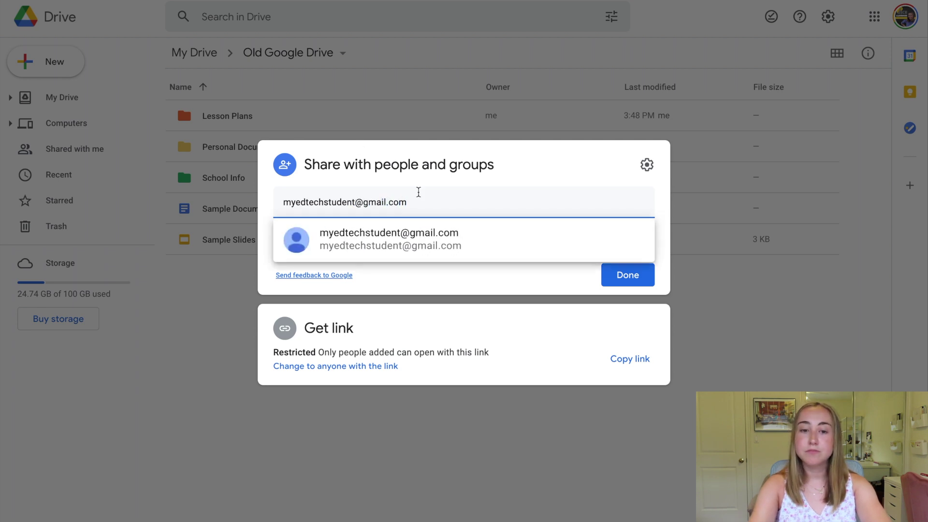
click(424, 242)
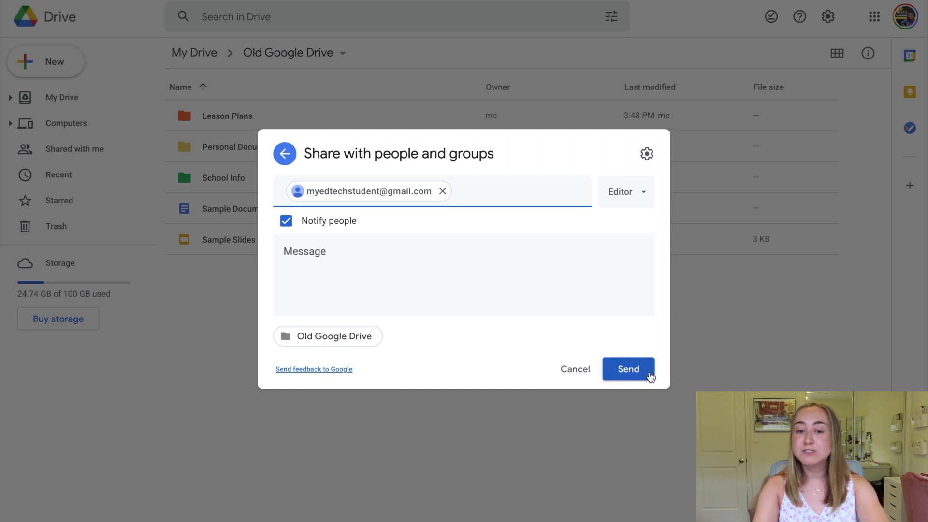
click(650, 376)
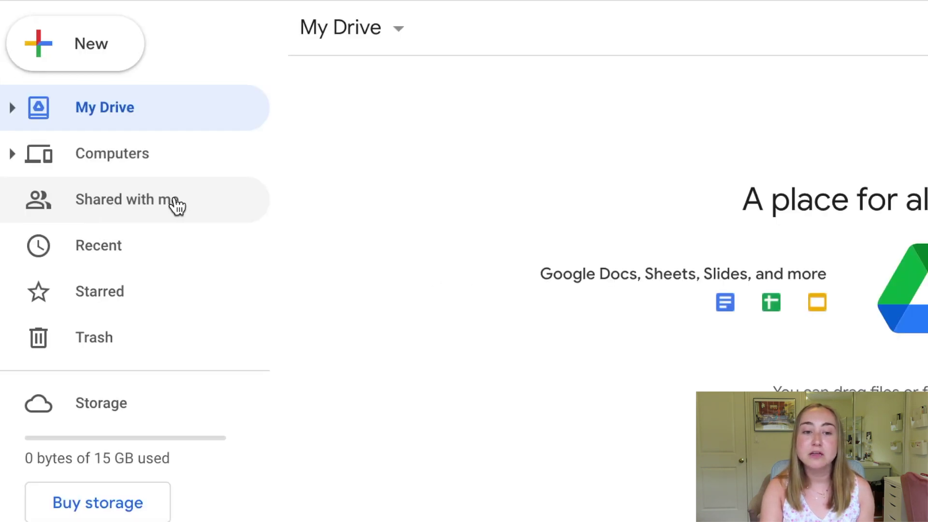
Step: On the student account, open Old Google Drive from Shared with me
click(174, 203)
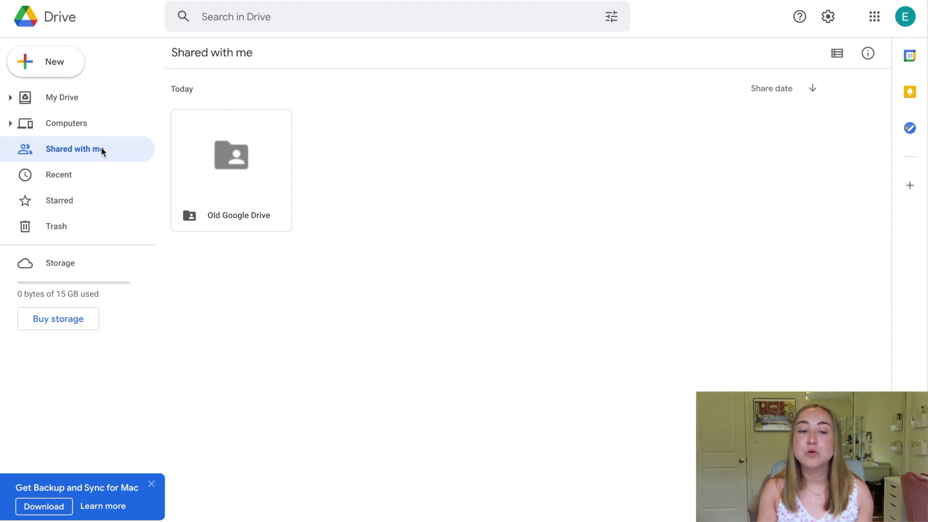
double_click(207, 156)
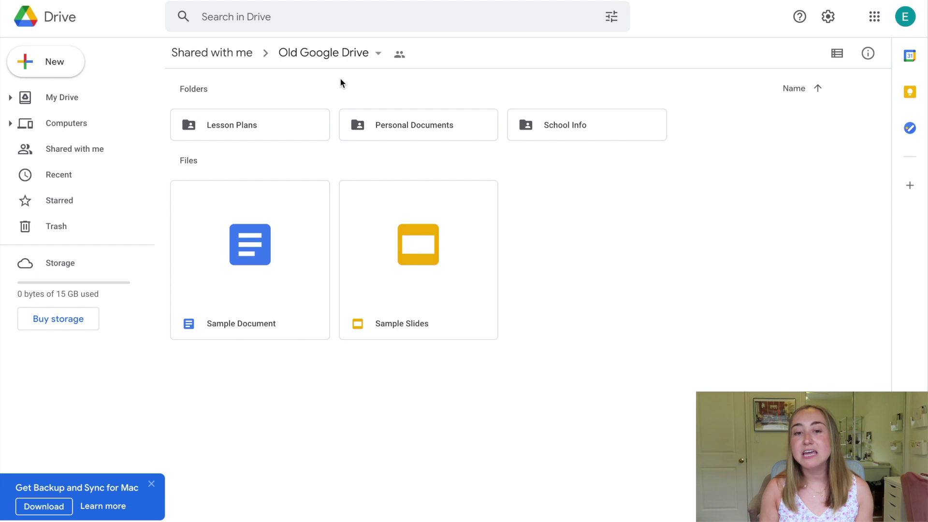
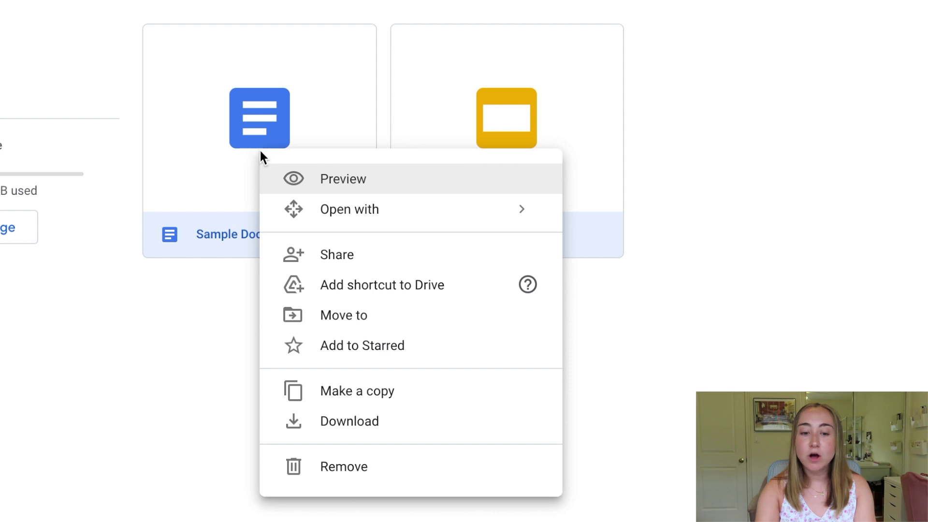
Step: Make copies of Sample Document and Sample Slides in Old Google Drive, then deselect
click(457, 405)
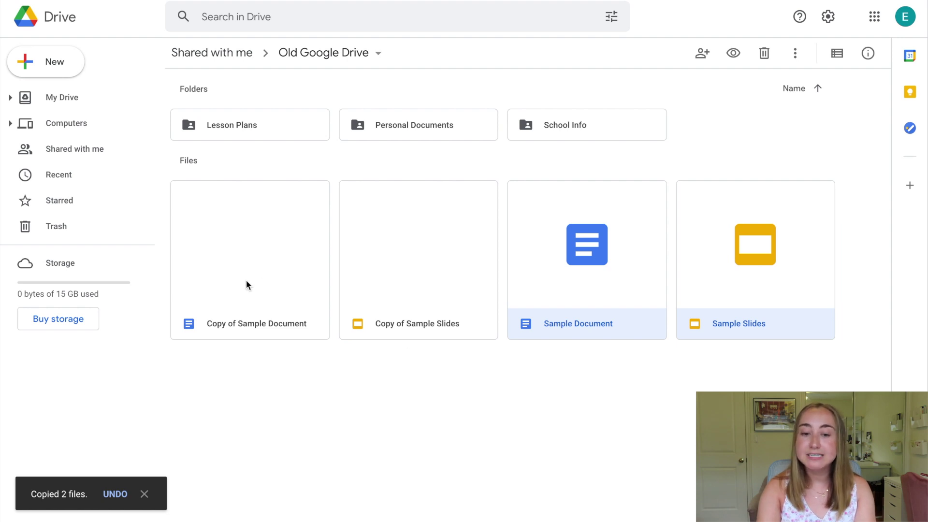
click(407, 359)
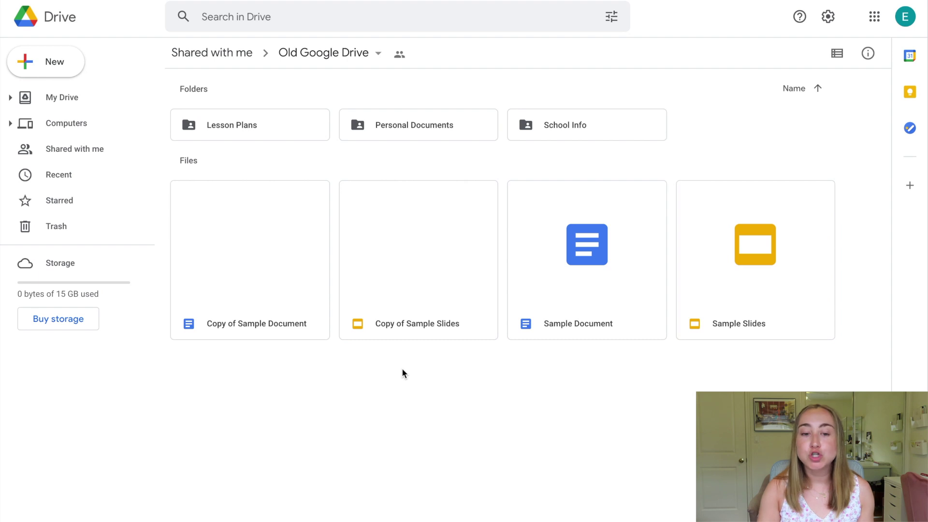
Step: Move Copy of Sample Document and Copy of Sample Slides into My Drive and view it
drag(401, 368, 83, 103)
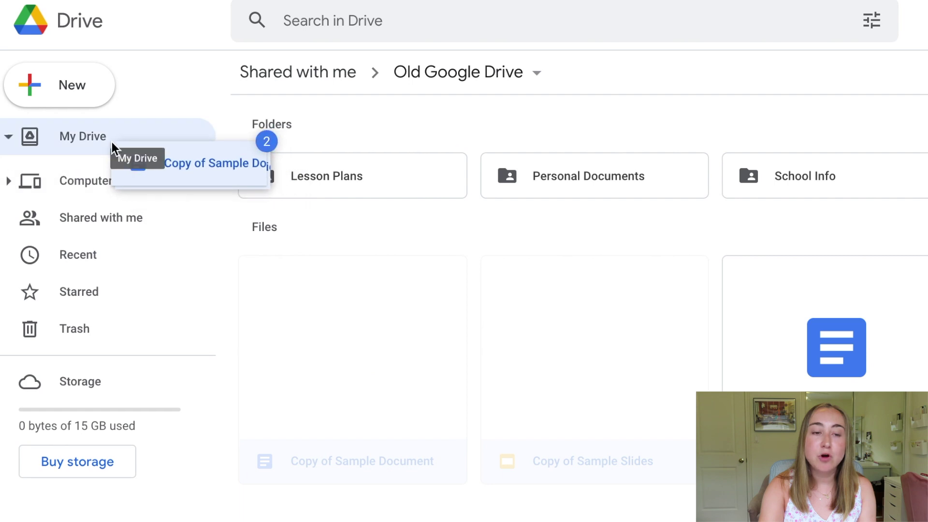
drag(112, 144, 112, 144)
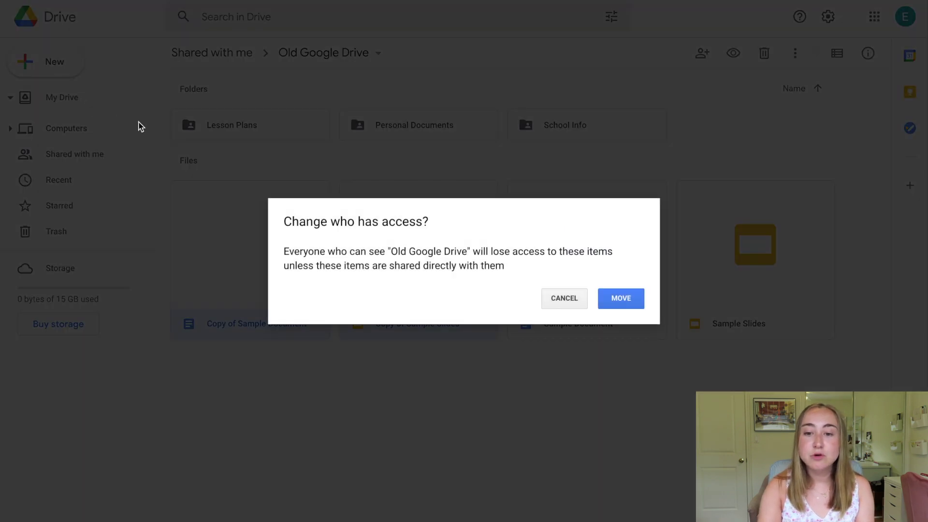
click(613, 302)
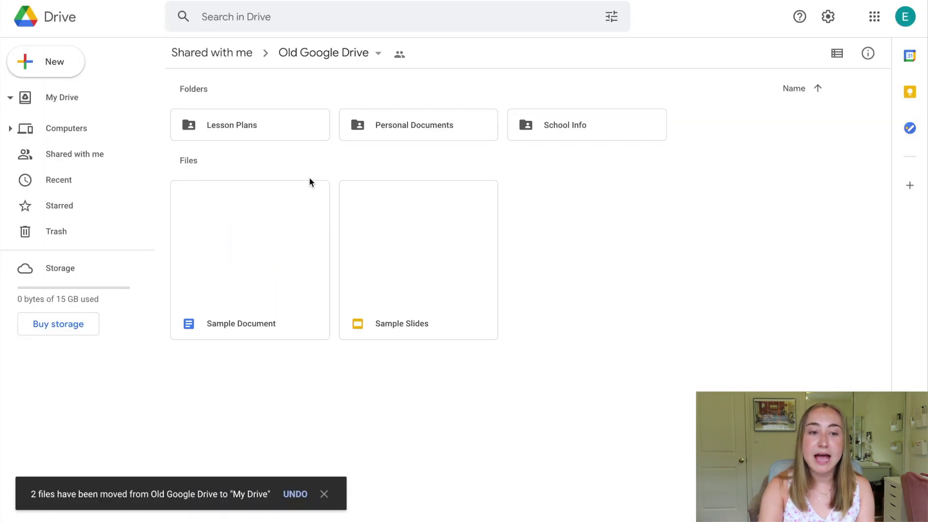
click(53, 97)
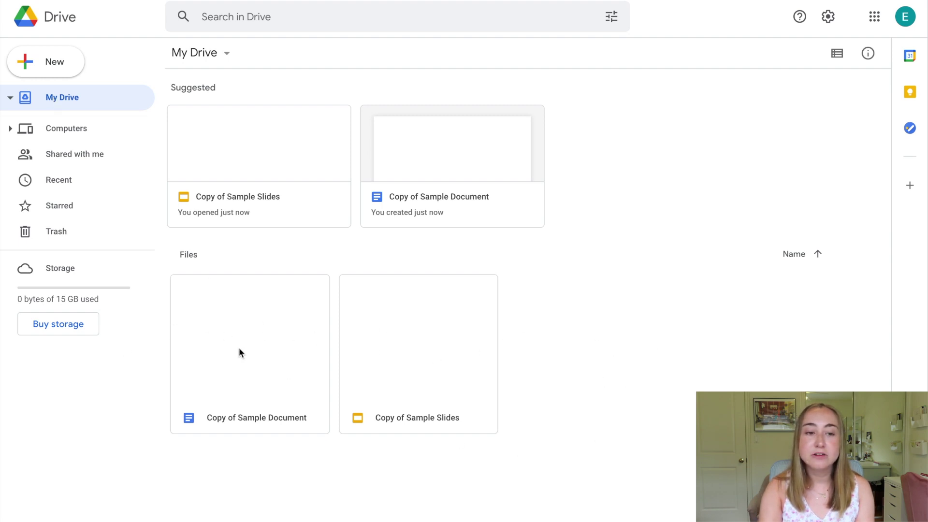
Step: Go to Shared with me and open Old Google Drive, then its Lesson Plans folder
click(100, 153)
double_click(254, 170)
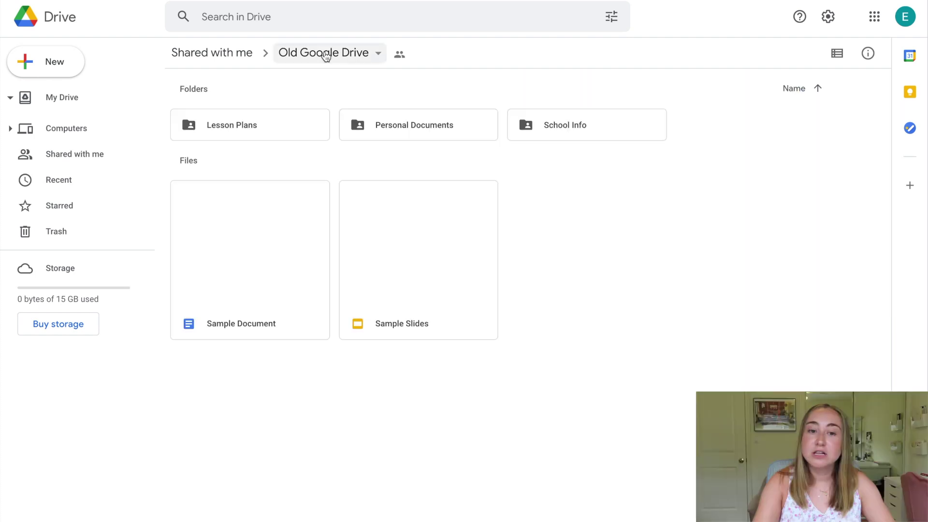
double_click(288, 126)
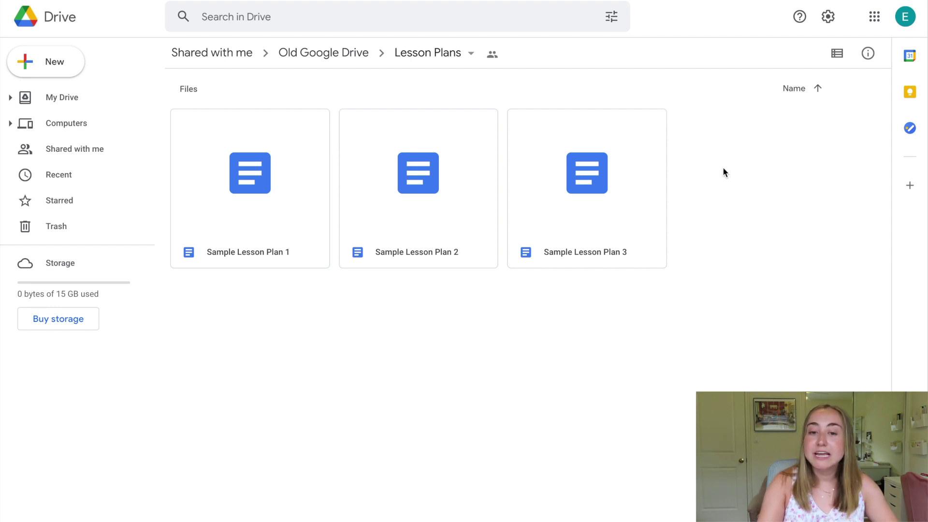
Step: Copy Sample Lesson Plan 1, 2 and 3, then select the three new copies
drag(654, 175, 230, 195)
right_click(230, 195)
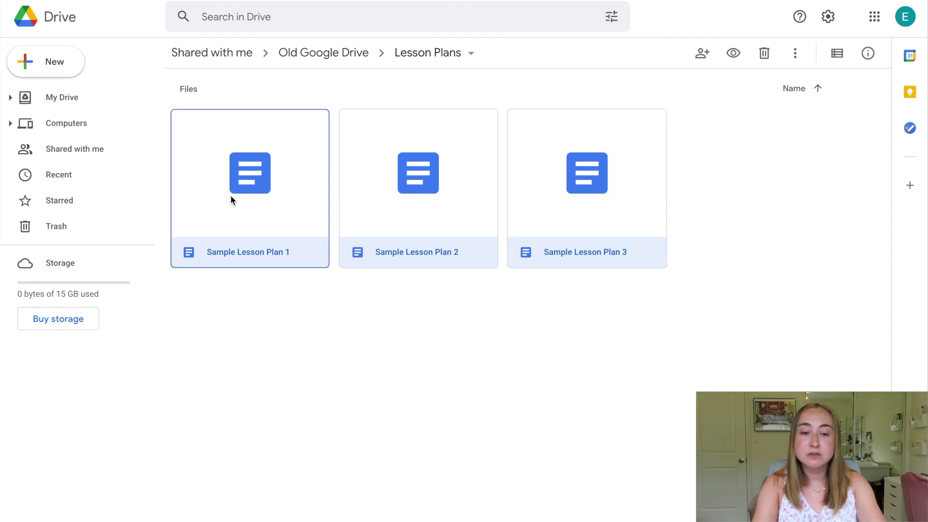
click(281, 360)
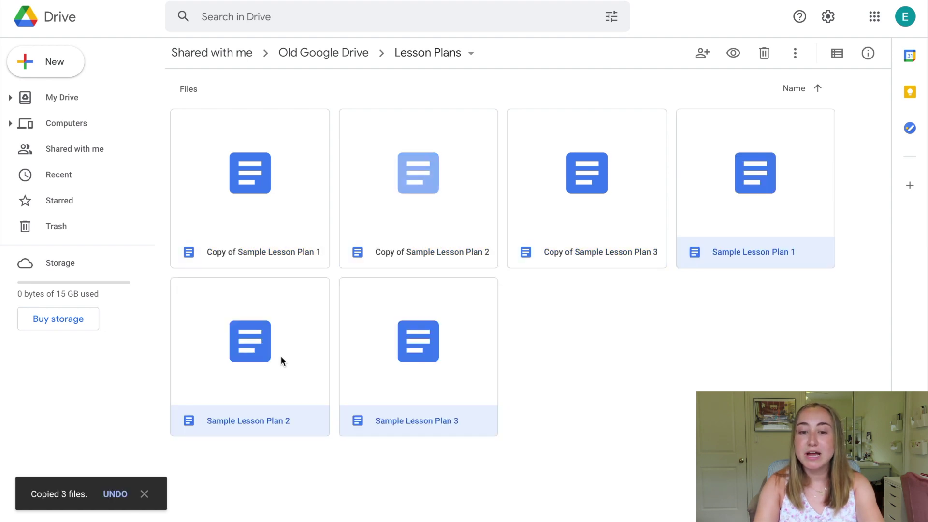
click(254, 226)
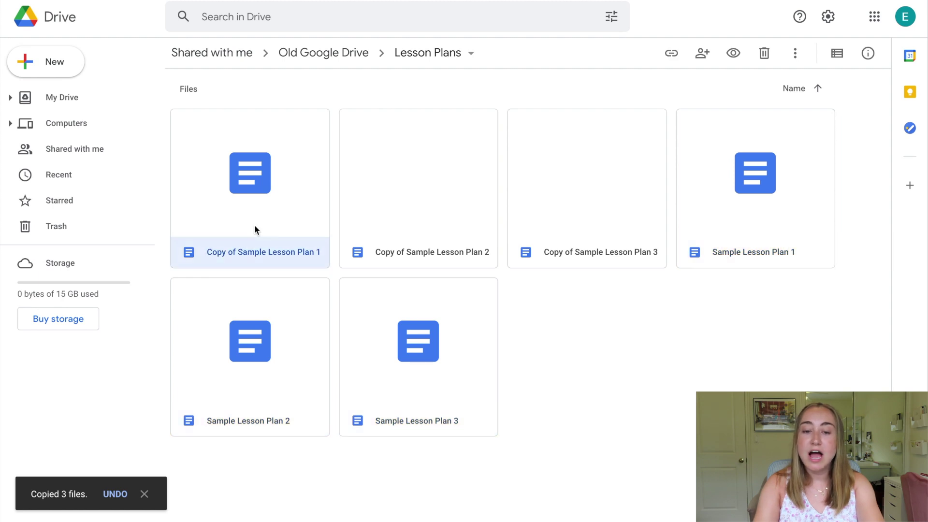
ctrl+click(443, 194)
ctrl+click(632, 185)
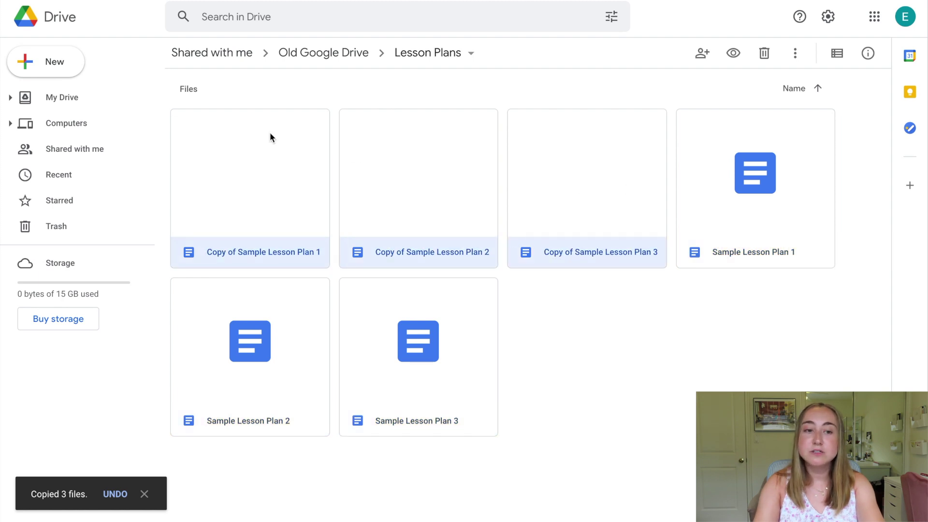
Step: Move the three Copy of Sample Lesson Plan files into My Drive and view it
drag(260, 133, 95, 98)
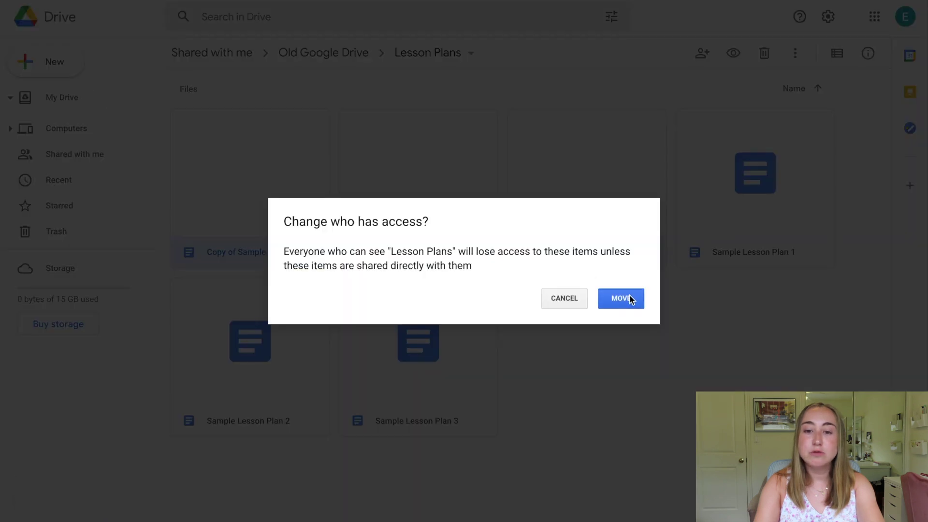
click(630, 297)
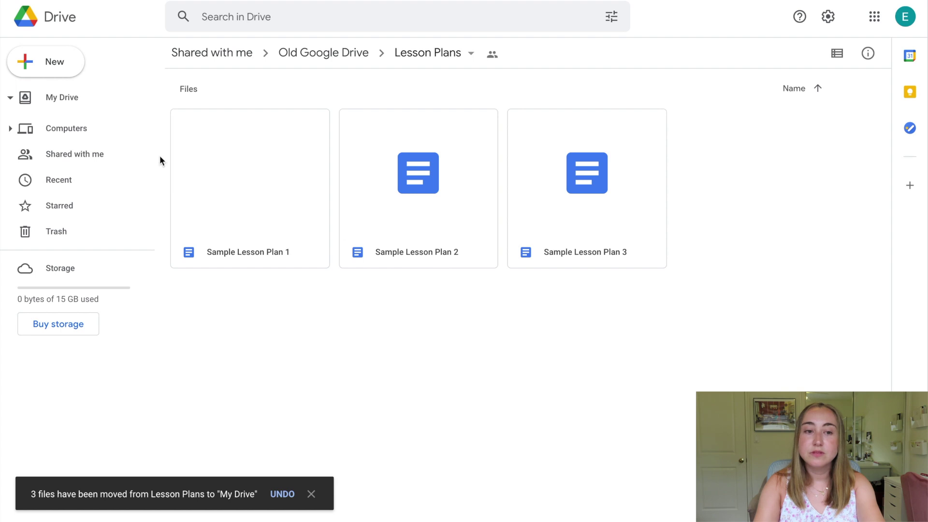
click(80, 96)
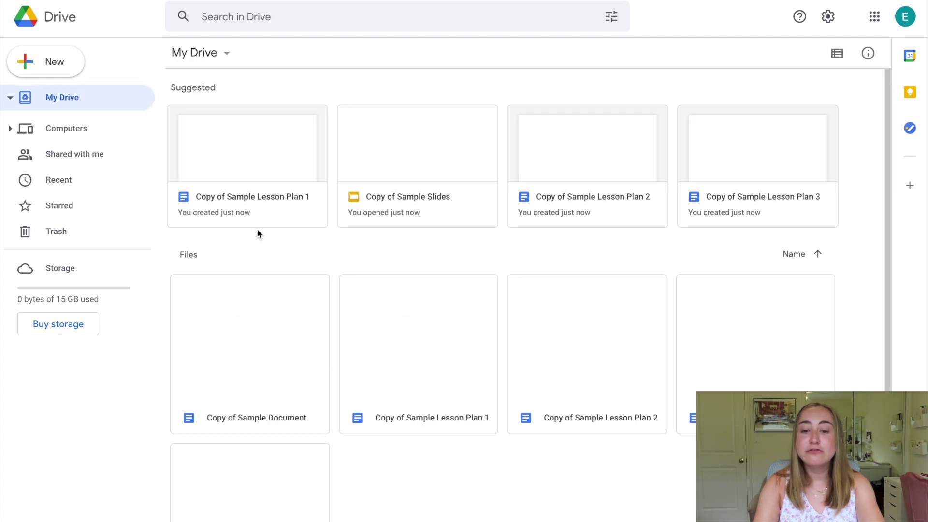
scroll(264, 269, down, 2)
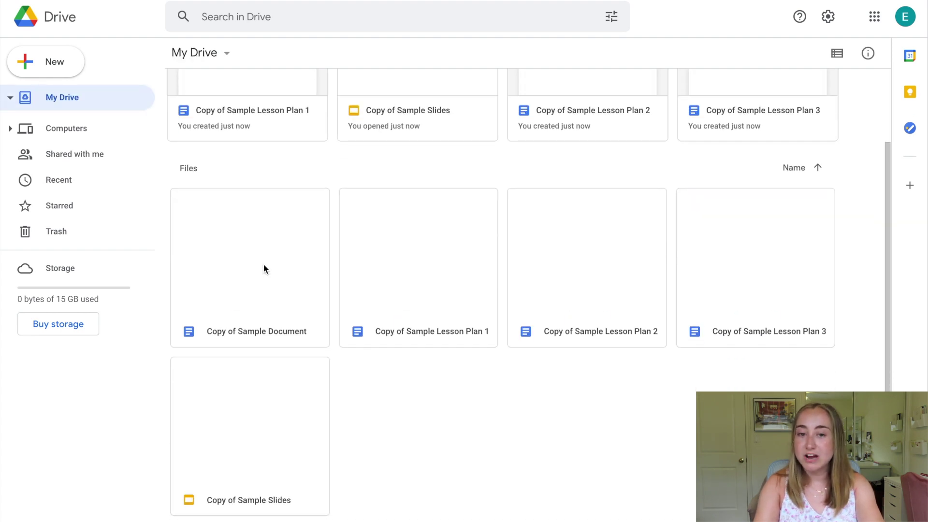
scroll(264, 268, up, 2)
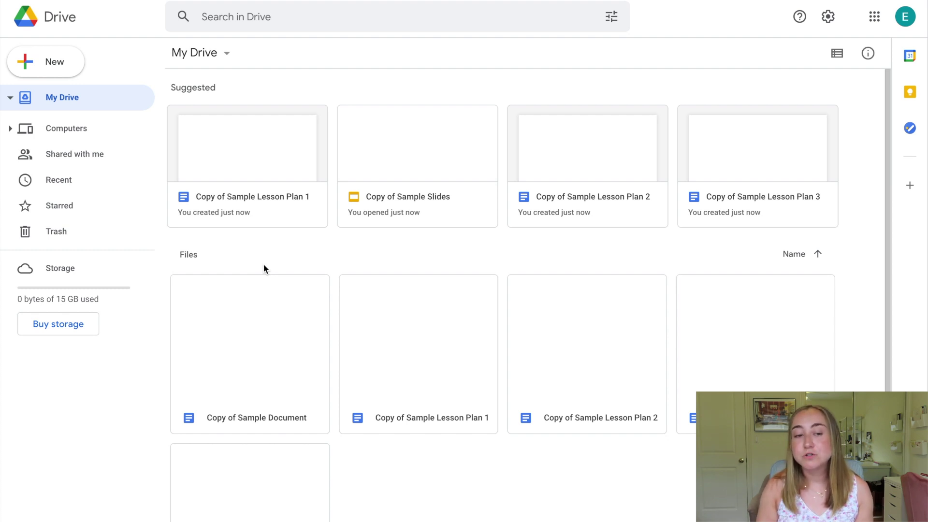
click(77, 68)
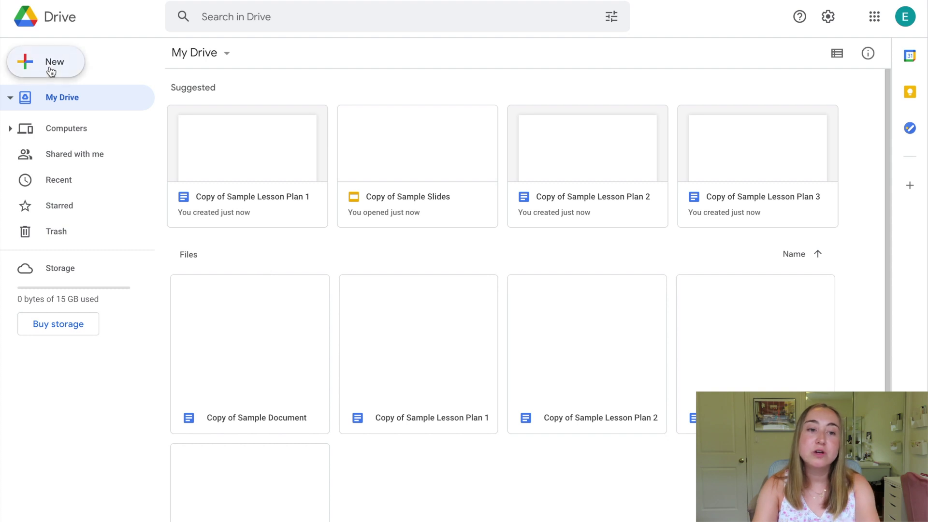
Step: Create a new folder named 'Lesson Plans' in My Drive
click(75, 65)
text(Lesson Plans)
key(Return)
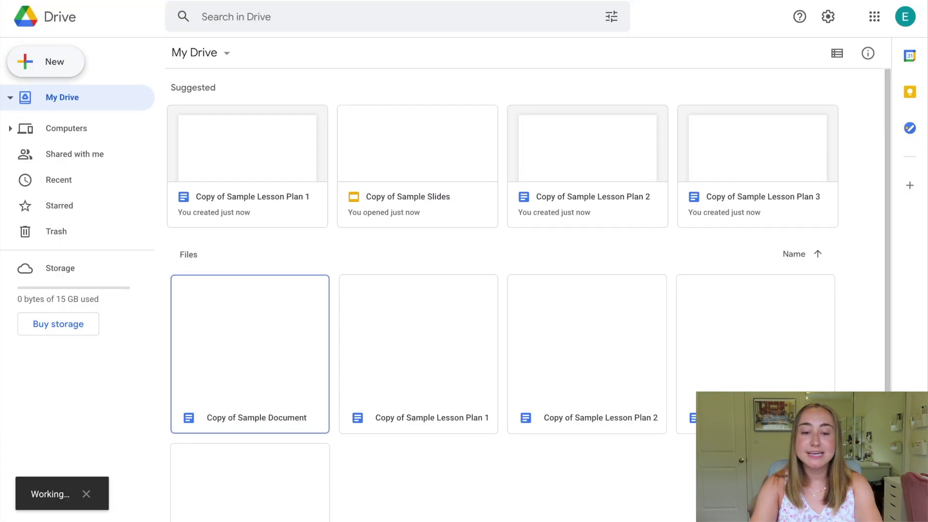
Step: Move Copy of Sample Document and Copy of Sample Lesson Plan 1 and 2 into Lesson Plans
scroll(201, 202, down, 3)
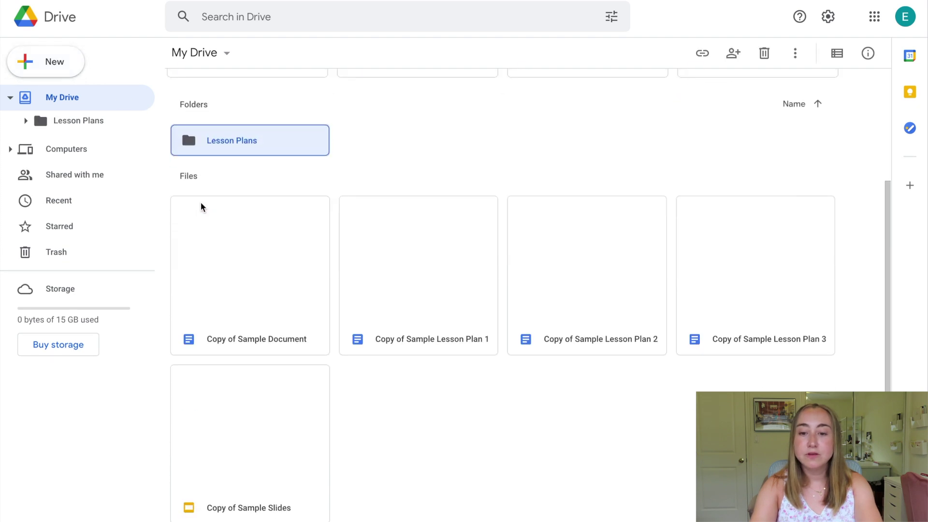
click(268, 238)
ctrl+click(433, 267)
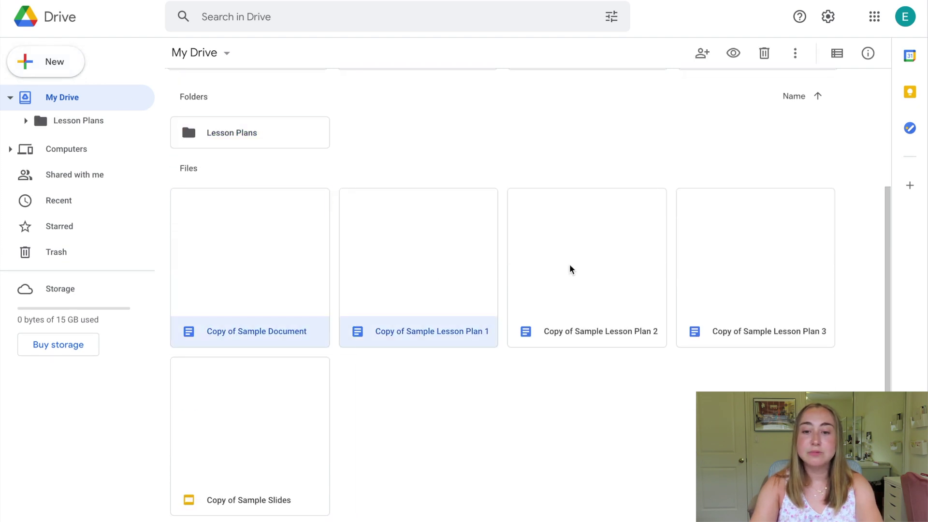
ctrl+click(570, 267)
drag(431, 247, 296, 143)
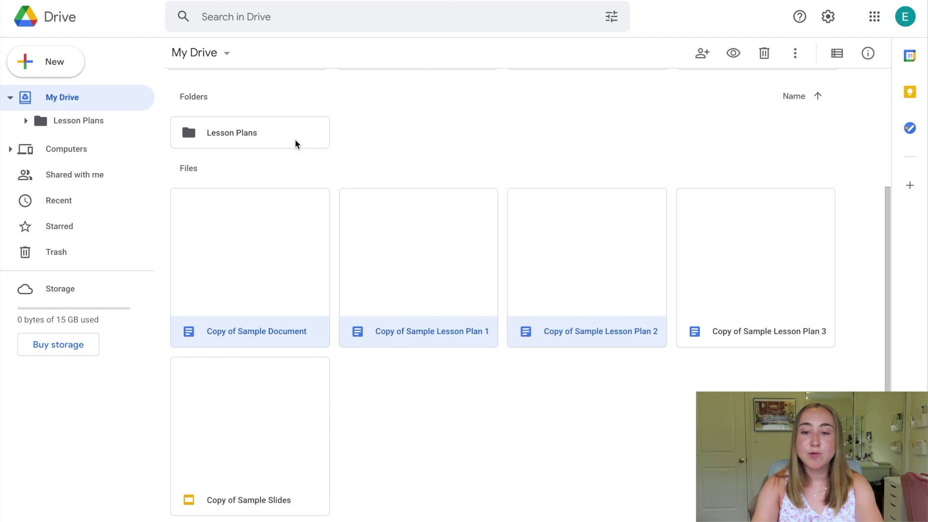